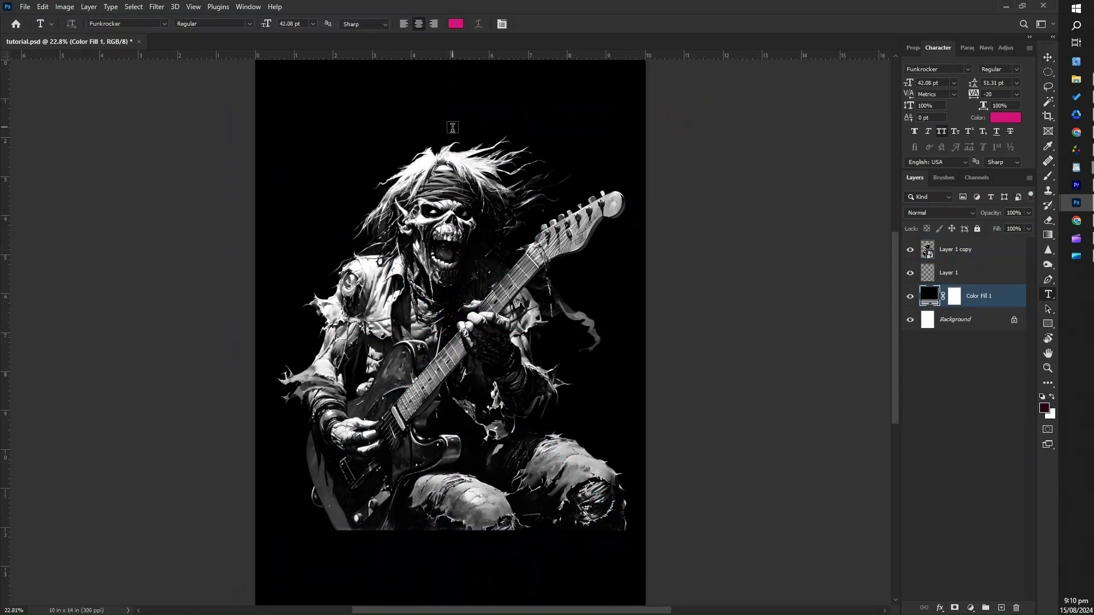
# - Type the PUNK ROCK title and enlarge it across the top of the poster
pyautogui.write('PUNK ROCK')
pyautogui.hotkey('ctrl', 'Return')
pyautogui.hotkey('ctrl', 't')
pyautogui.moveTo(522, 130); pyautogui.dragTo(643, 171)
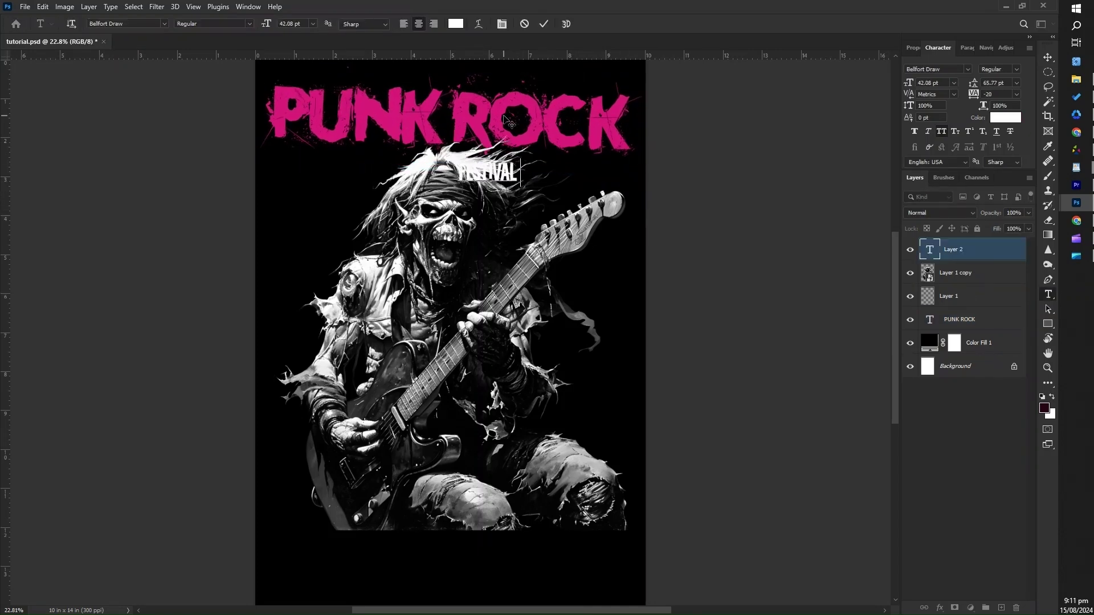
# - Retype FESTIVAL 2024, scale it to about 166% and tilt it about 7.5 degrees
pyautogui.write('2024')
pyautogui.hotkey('ctrl', 'Return')
pyautogui.hotkey('ctrl', 't')
pyautogui.moveTo(553, 182); pyautogui.dragTo(613, 197)
pyautogui.moveTo(616, 205); pyautogui.dragTo(605, 242)
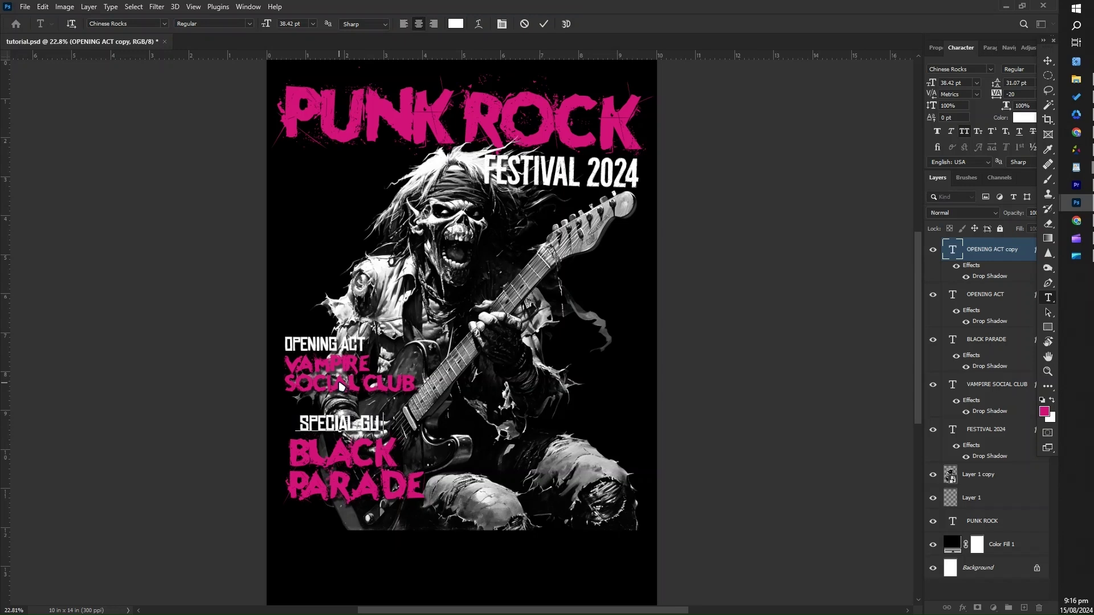
# - Change the label to SPECIAL GUESTS, colour the band names, and reposition the two pink circles at right
pyautogui.write('ESTS')
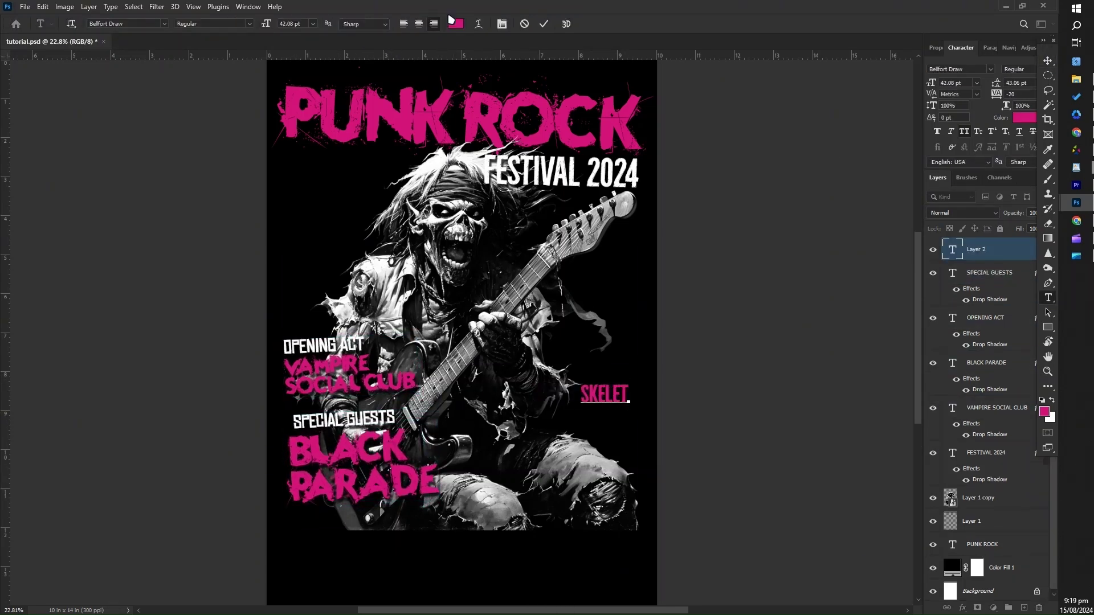
pyautogui.click(455, 24)
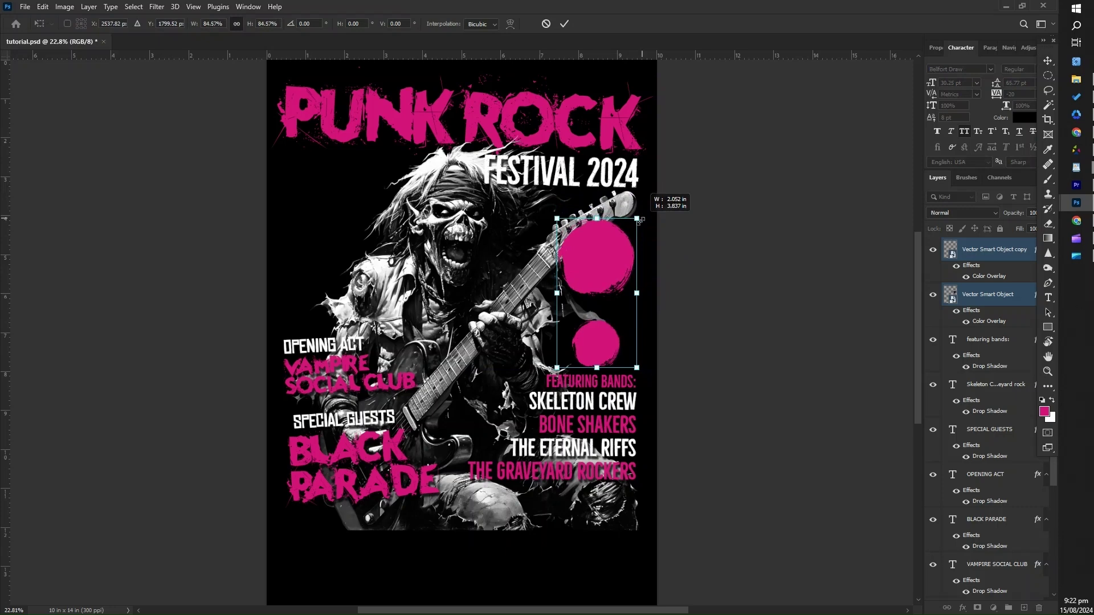
pyautogui.moveTo(650, 225); pyautogui.dragTo(611, 275)
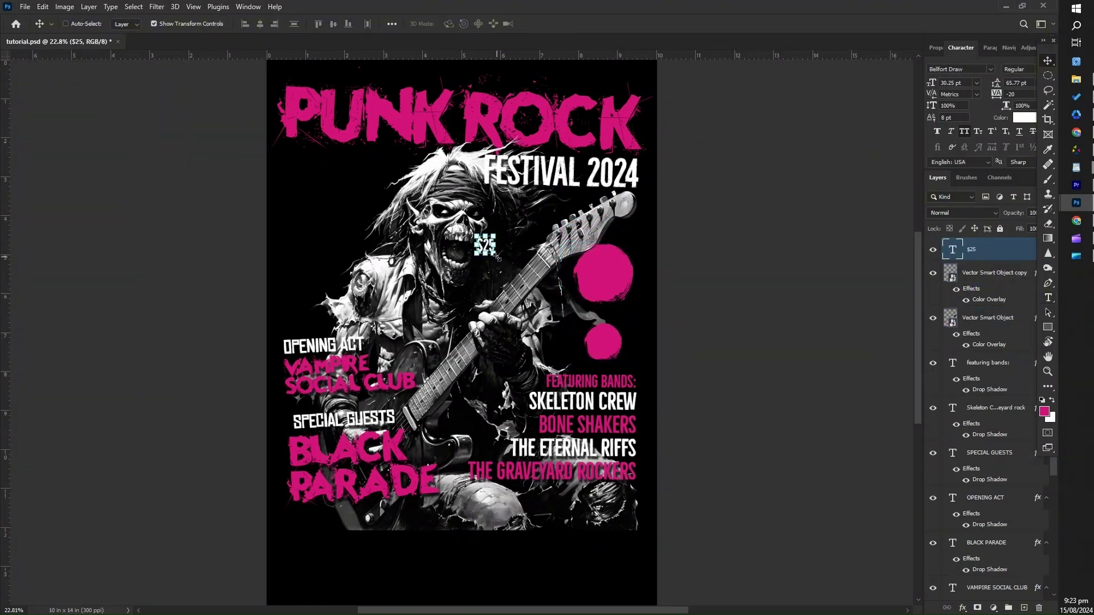
# - Type the $25 price, rotate it onto a pink circle, and resize the torn-paper location backdrop
pyautogui.write('$25')
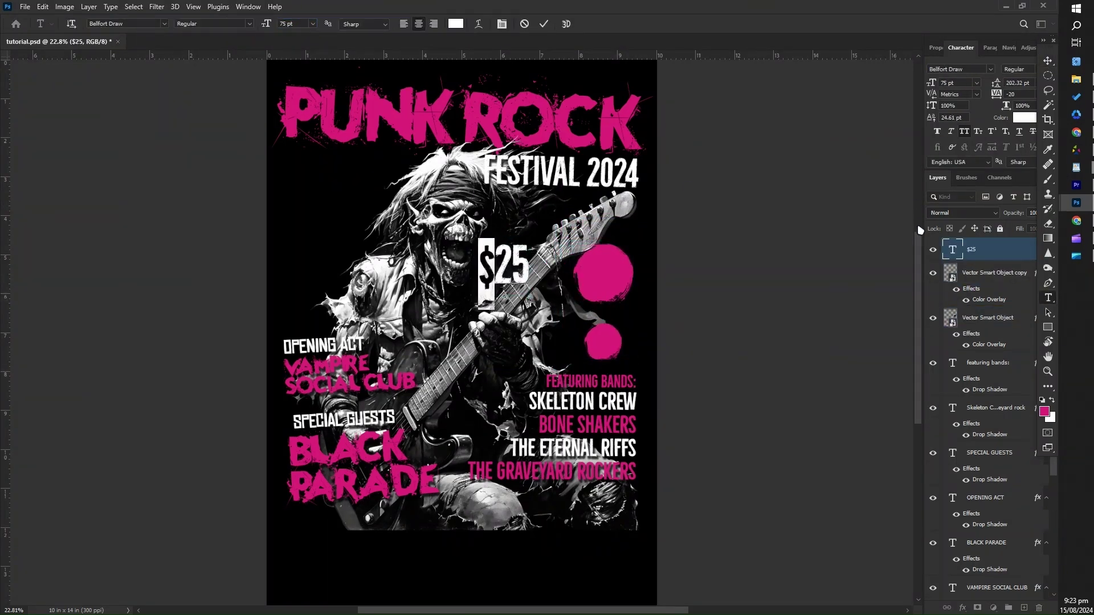
pyautogui.moveTo(641, 237); pyautogui.dragTo(647, 243)
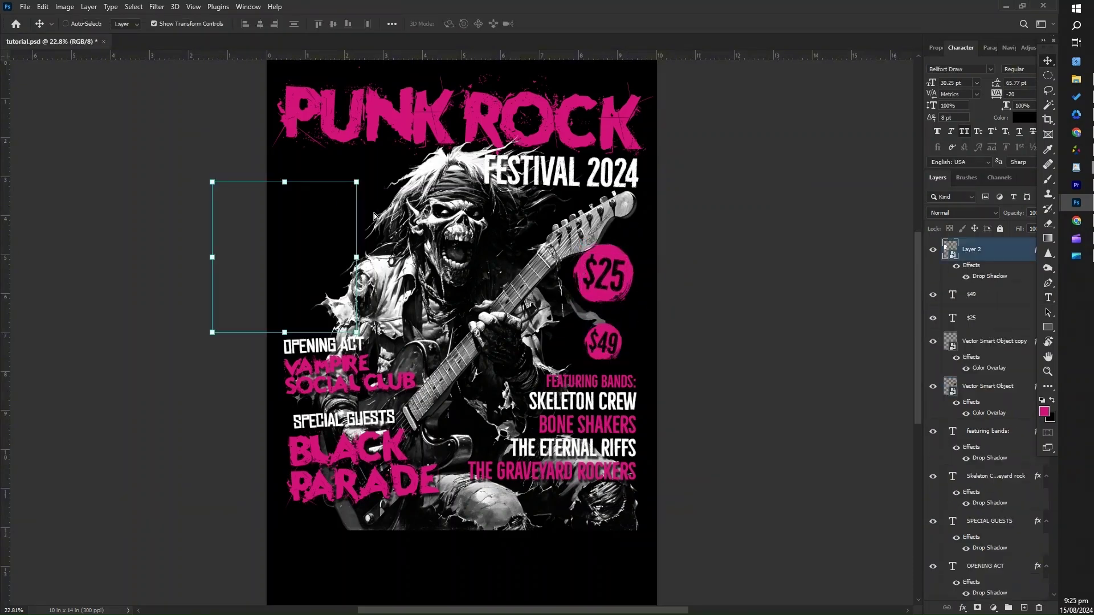
pyautogui.moveTo(354, 178); pyautogui.dragTo(404, 160)
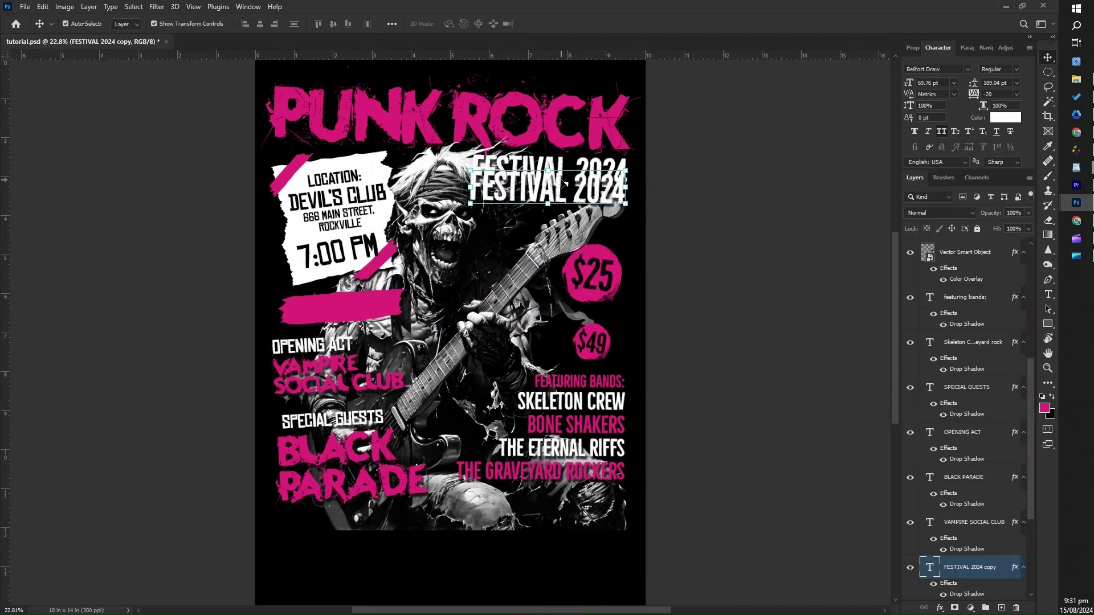
# - Copy FESTIVAL 2024 onto the pink strip, scale and tilt it, and retype it as JUNE FRI 13TH
pyautogui.hotkey('ctrl', 'shift', ']')
pyautogui.moveTo(563, 182); pyautogui.dragTo(349, 311)
pyautogui.hotkey('ctrl', 't')
pyautogui.hotkey('ctrl', '+')
pyautogui.hotkey('ctrl', '+')
pyautogui.hotkey('ctrl', '+')
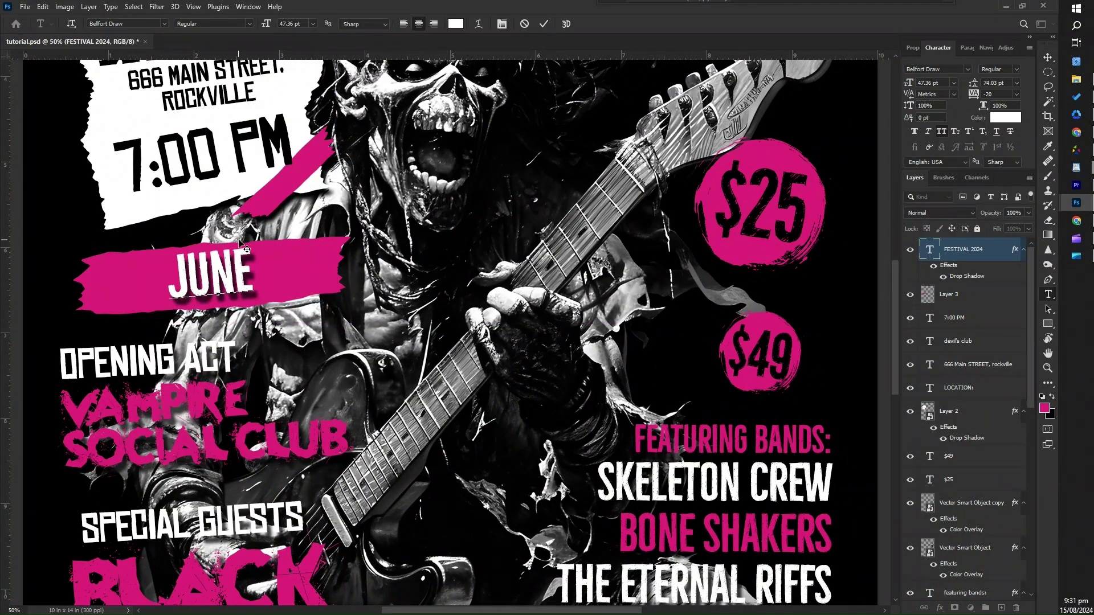
pyautogui.write('fri 13th')
pyautogui.hotkey('ctrl', 'Return')
# - Add the sponsors line 'ROCKVILLE RADIO 101.1 FM - PHANTOM STREET BREWERY - DARK STAR GUITARS', fit it to width, duplicate below
pyautogui.hotkey('ctrl', '-')
pyautogui.hotkey('ctrl', '-')
pyautogui.write('R')
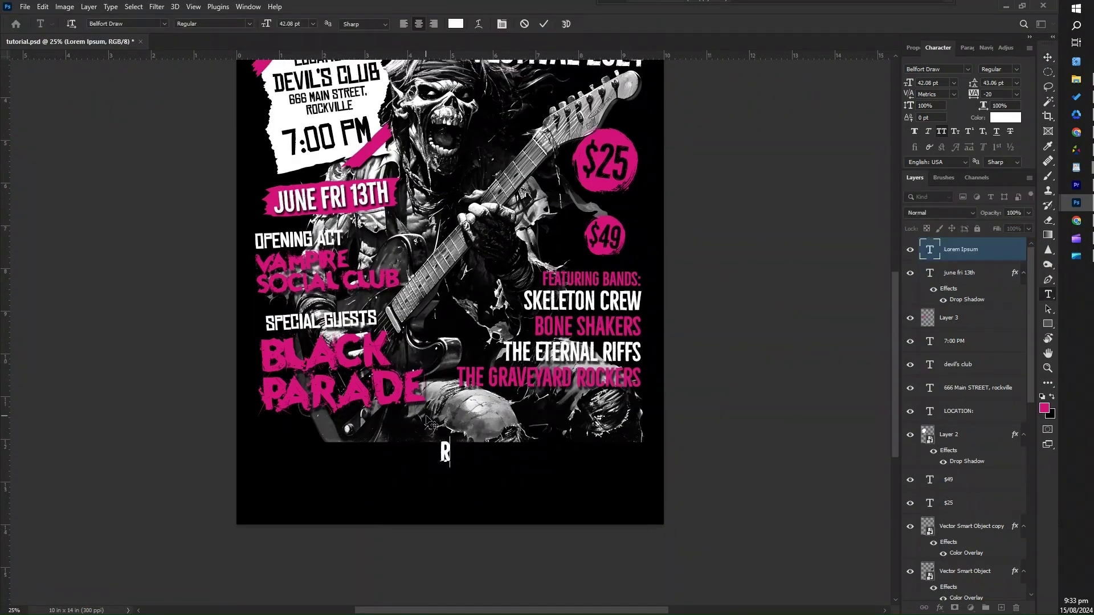
pyautogui.write('OCKVILLE RADIO 101.1 FM - PHANTOM STREET BREWERY - DARK STAR GUITARS')
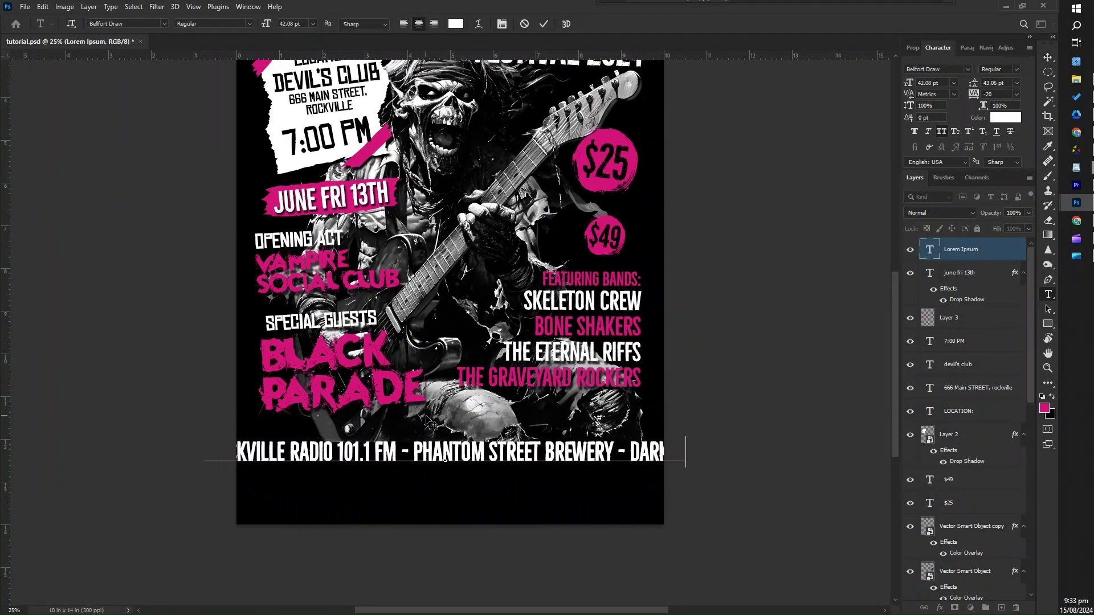
pyautogui.hotkey('ctrl', 'Return')
pyautogui.press('v')
pyautogui.moveTo(672, 447); pyautogui.dragTo(643, 442)
pyautogui.moveTo(496, 424); pyautogui.dragTo(496, 440)
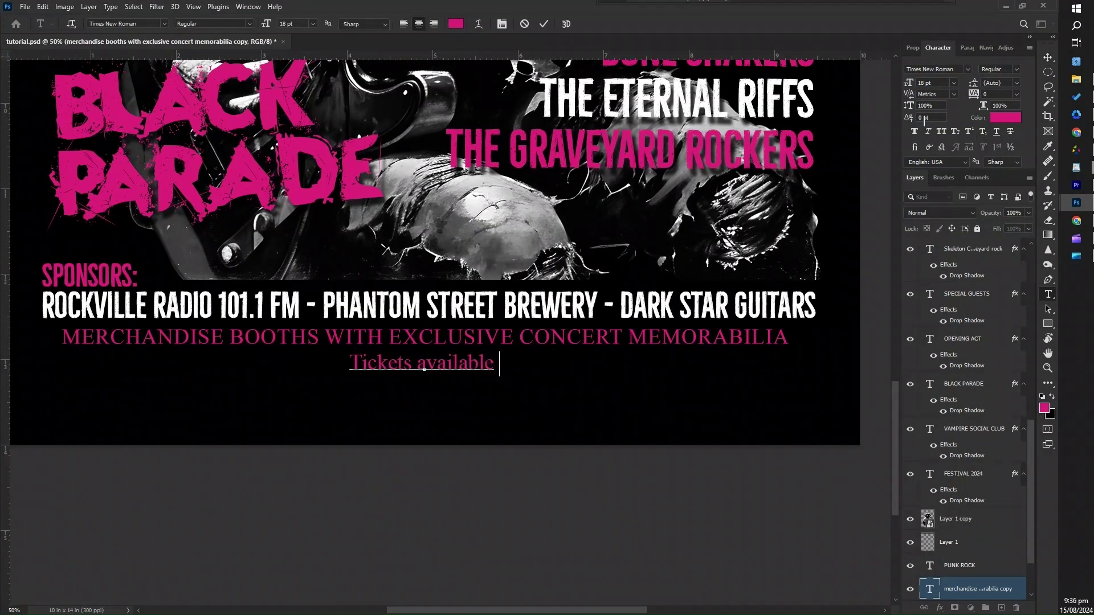
# - Finish the tickets website line ending in .com and make its text white
pyautogui.write('.com')
pyautogui.click(1006, 118)
pyautogui.press('Return')
pyautogui.hotkey('ctrl', 'Return')
pyautogui.press('v')
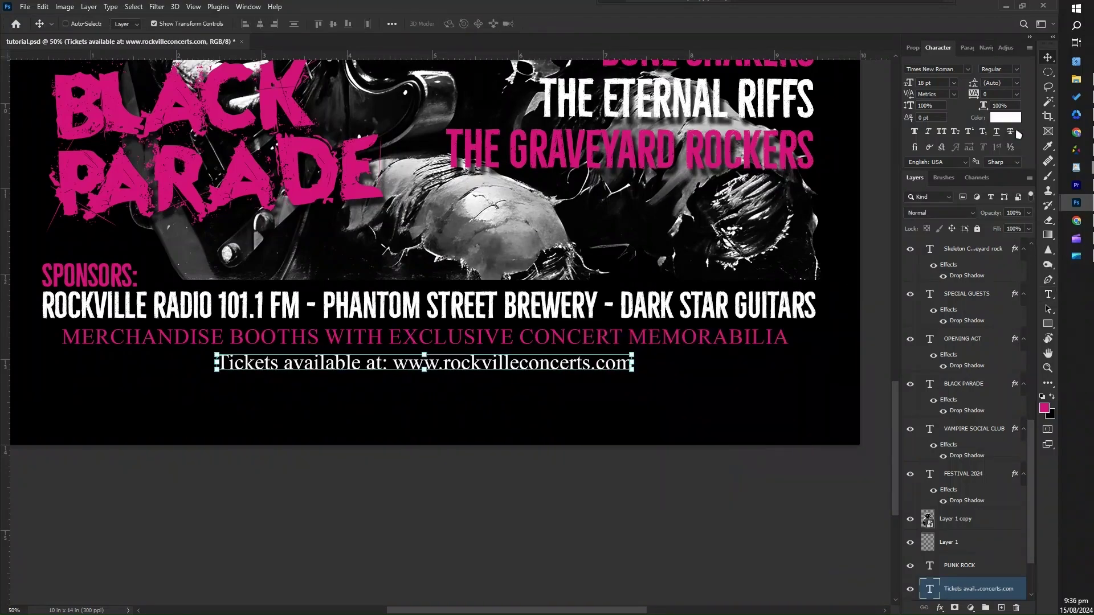
pyautogui.scroll(-3, 547, 362)
pyautogui.moveTo(547, 362); pyautogui.dragTo(453, 313)
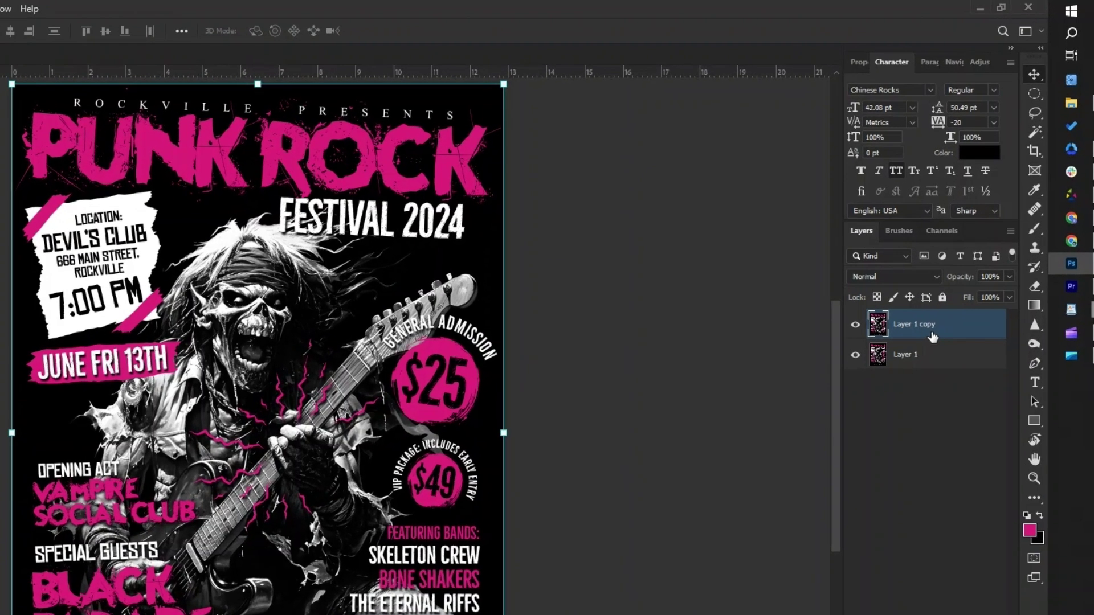
# - Convert Layer 1 copy to a smart object and open its contents as Layer 1 copy.psb
pyautogui.rightClick(976, 254)
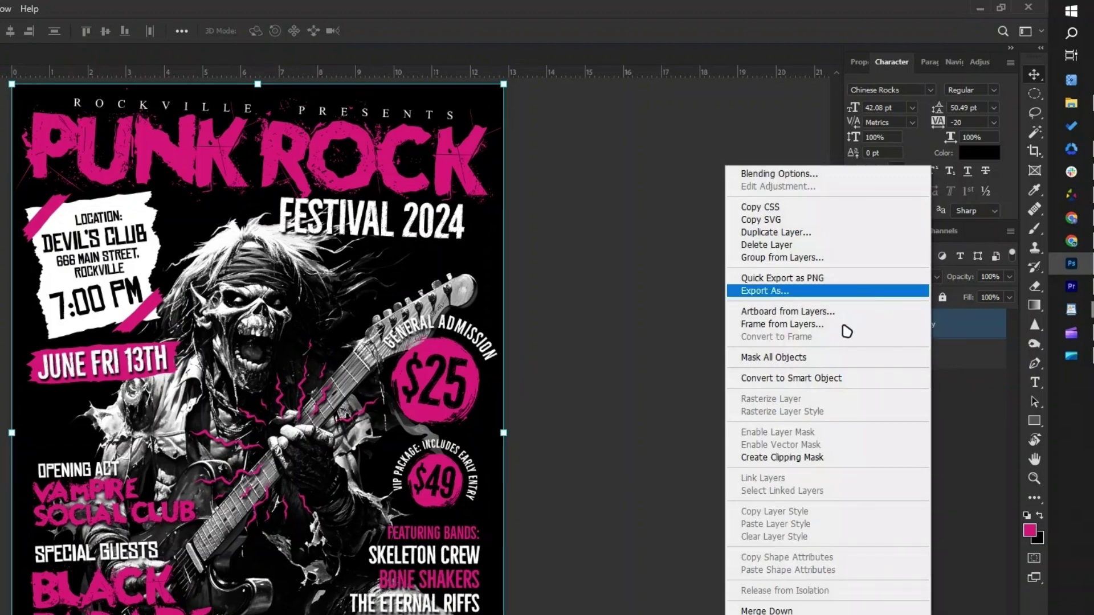
pyautogui.click(819, 378)
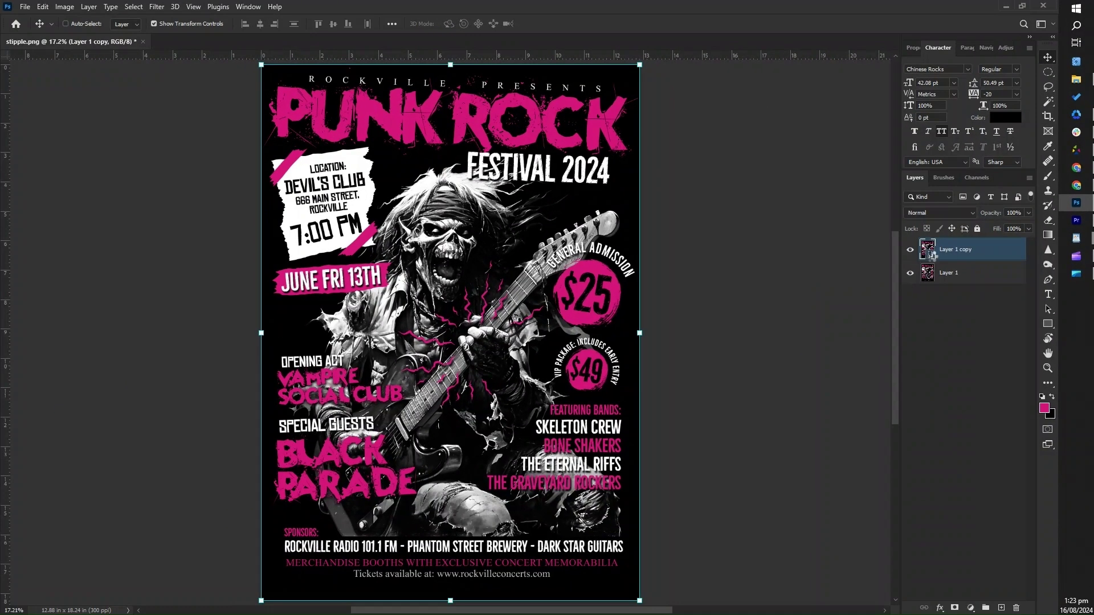
pyautogui.doubleClick(928, 251)
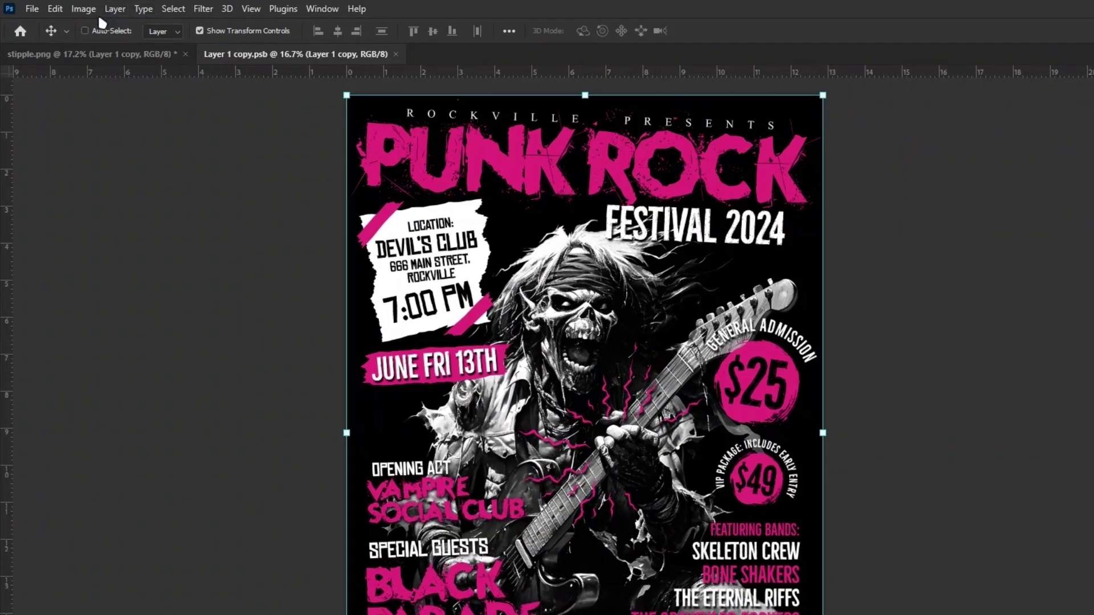
# - Convert the smart object's contents to Grayscale mode
pyautogui.click(64, 7)
pyautogui.moveTo(131, 25)
pyautogui.click(263, 39)
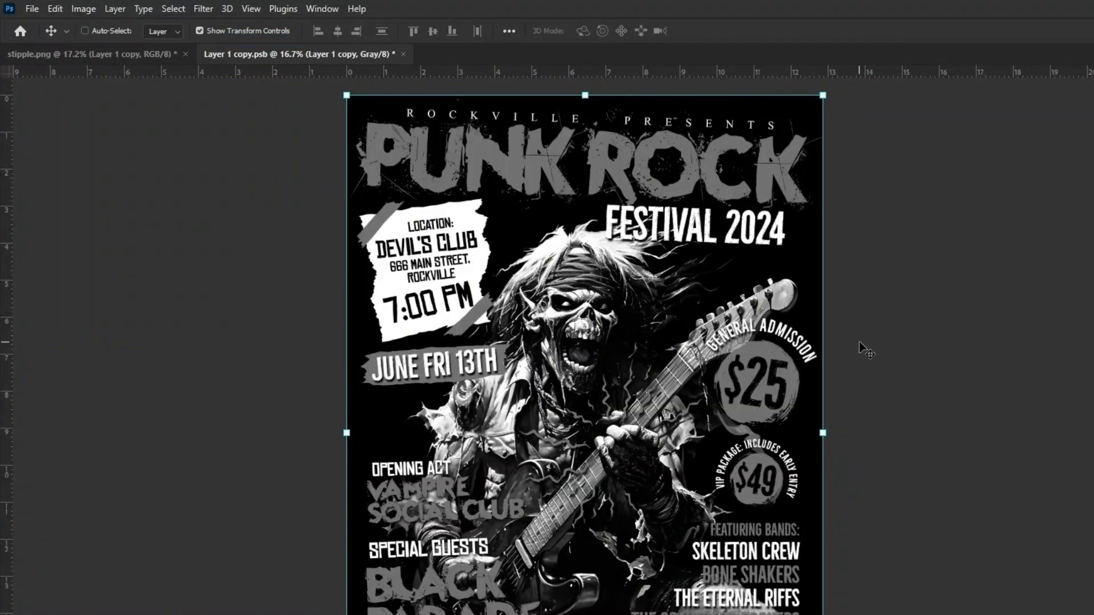
# - Apply Levels with black input 47 and midtones raised to about 1.55
pyautogui.hotkey('ctrl', 'l')
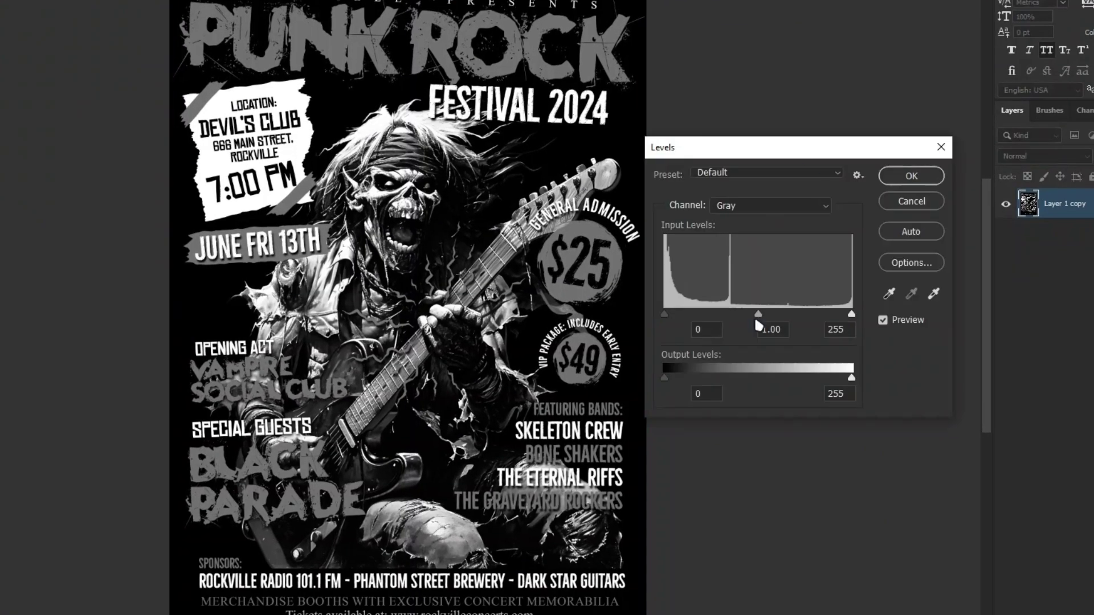
pyautogui.moveTo(667, 315); pyautogui.dragTo(698, 314)
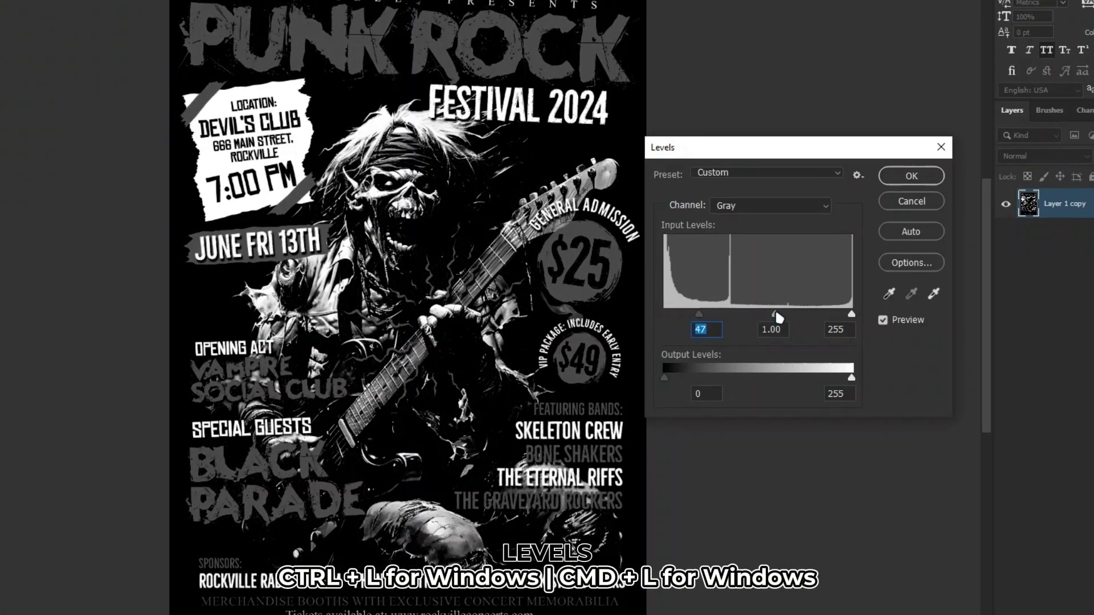
pyautogui.moveTo(775, 314); pyautogui.dragTo(749, 319)
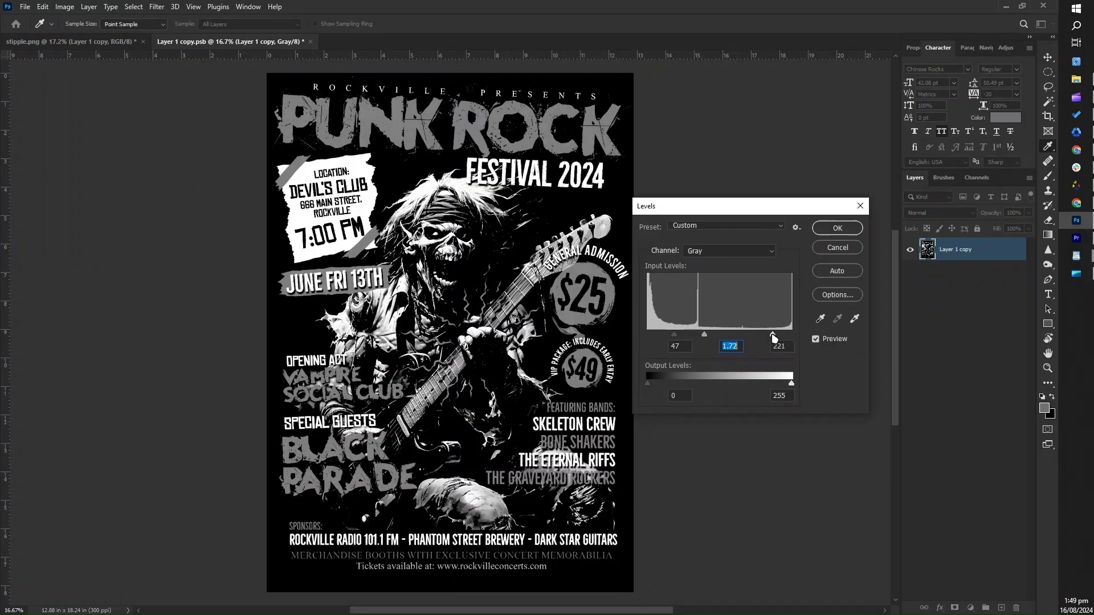
pyautogui.click(694, 335)
pyautogui.moveTo(694, 342); pyautogui.dragTo(690, 340)
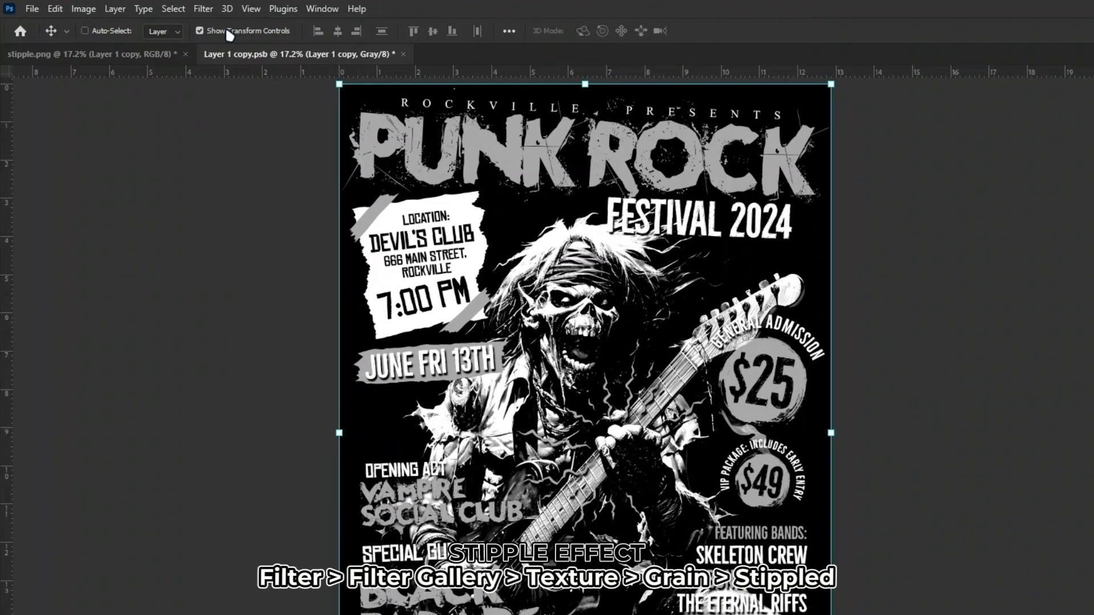
pyautogui.click(156, 7)
# - Apply a Filter Gallery Grain texture with Stippled grain type and contrast 75
pyautogui.click(178, 70)
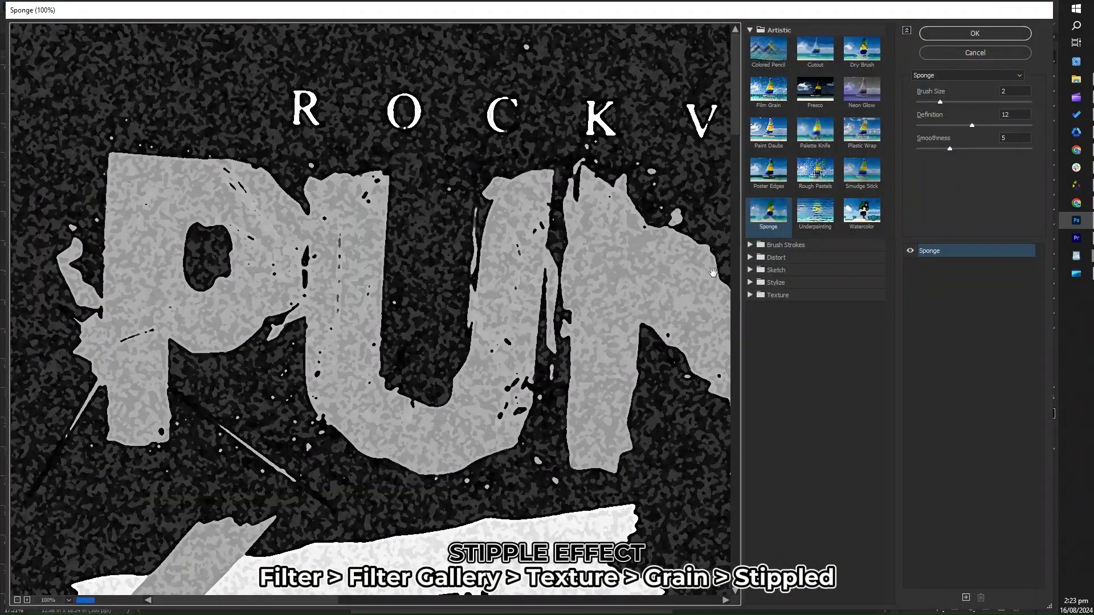
pyautogui.click(780, 296)
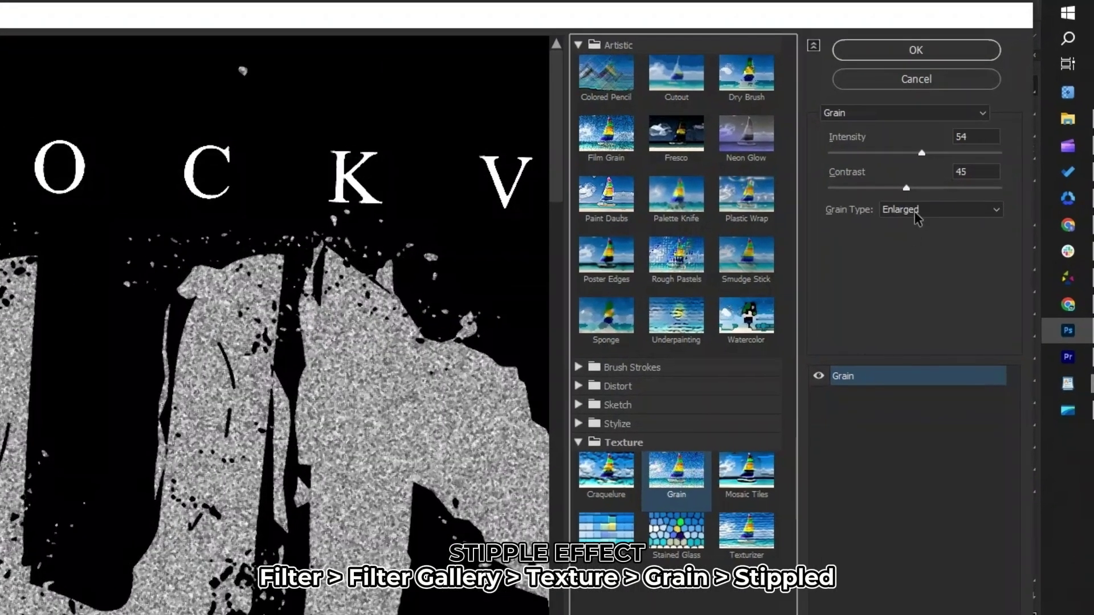
pyautogui.click(917, 211)
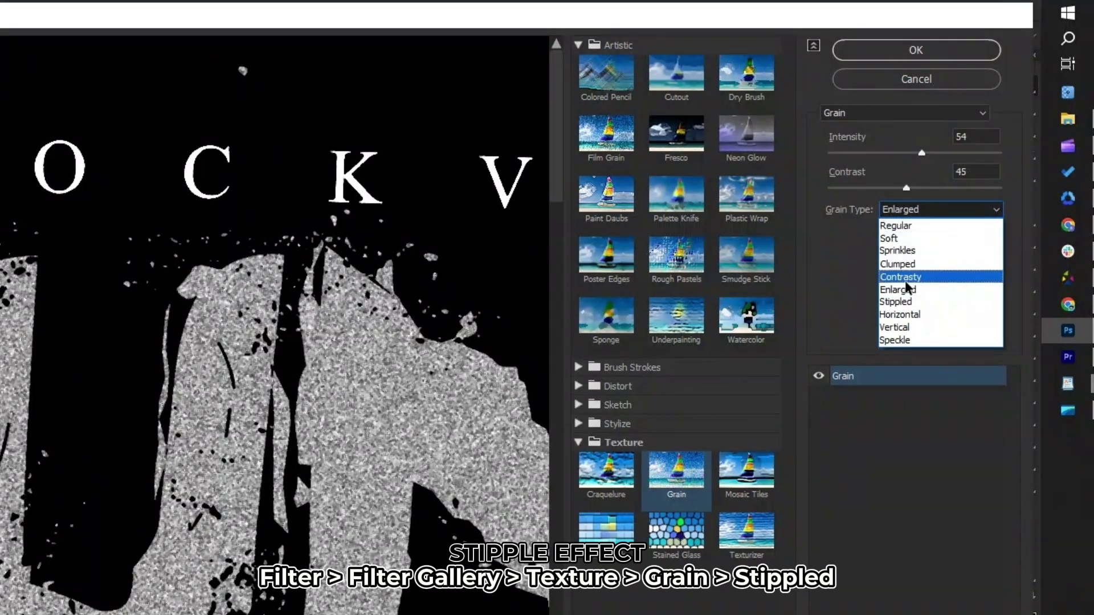
pyautogui.click(904, 304)
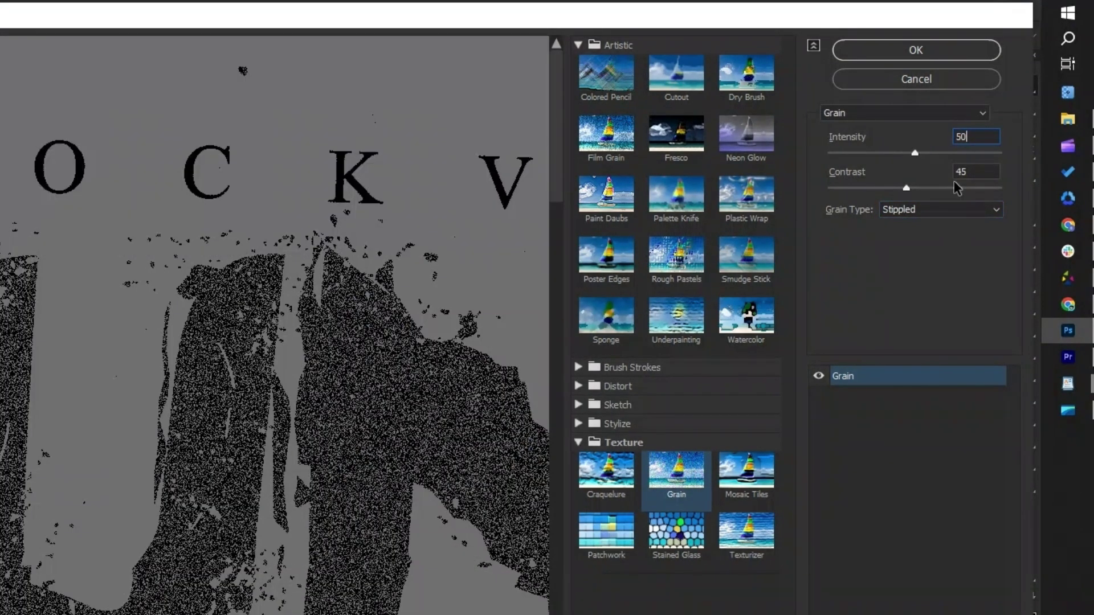
pyautogui.write('75')
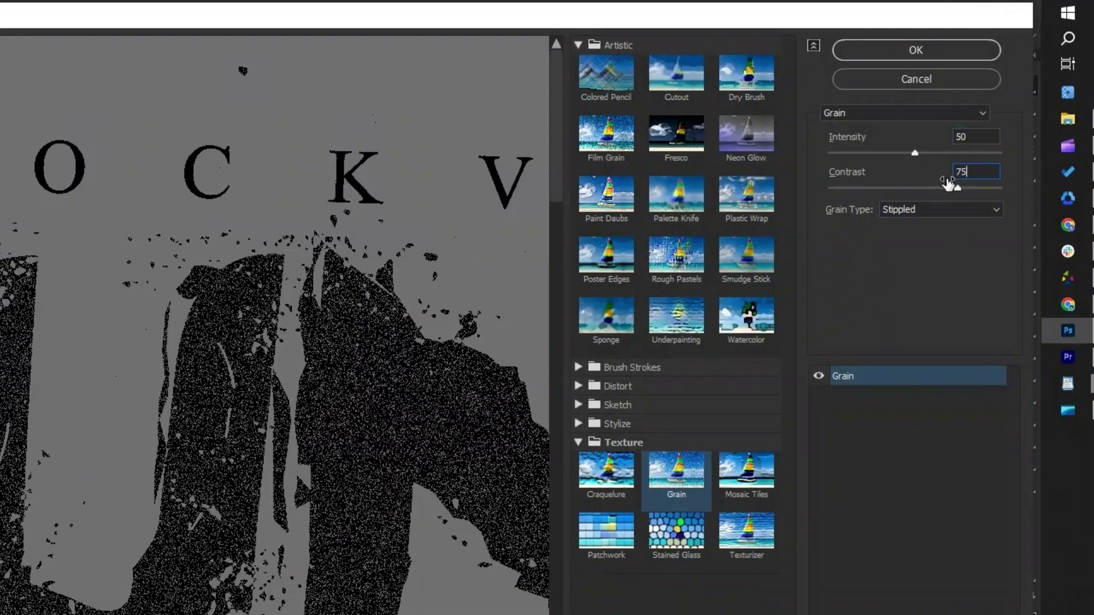
pyautogui.click(928, 52)
# - Inspect the stipple up close, then save and close the Layer 1 copy.psb contents
pyautogui.hotkey('ctrl', '+')
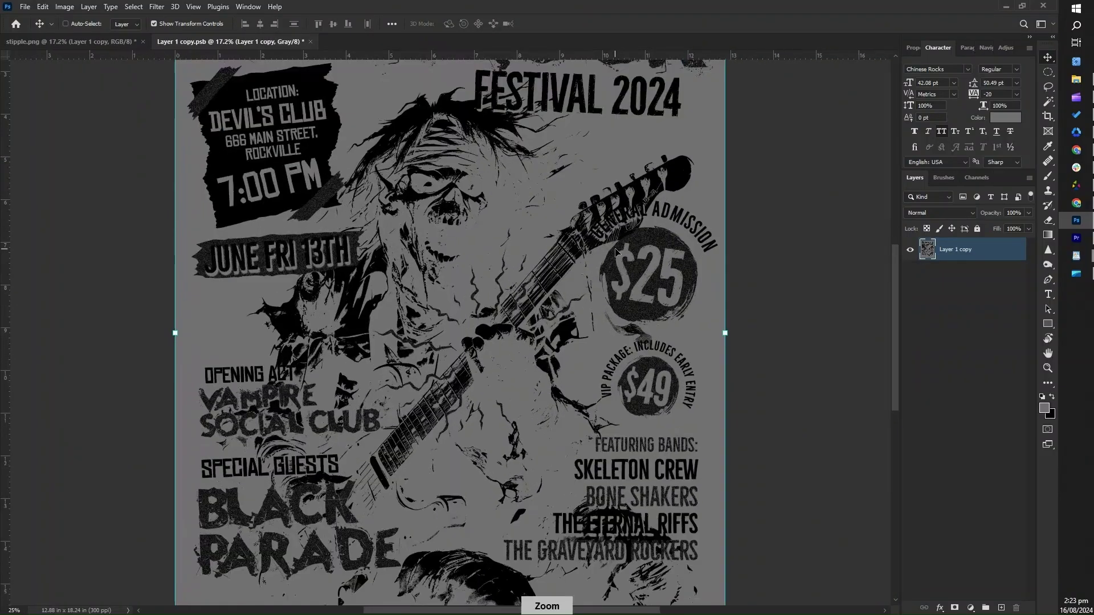
pyautogui.hotkey('ctrl', '+')
pyautogui.hotkey('ctrl', '+')
pyautogui.hotkey('ctrl', '+')
pyautogui.hotkey('ctrl', '+')
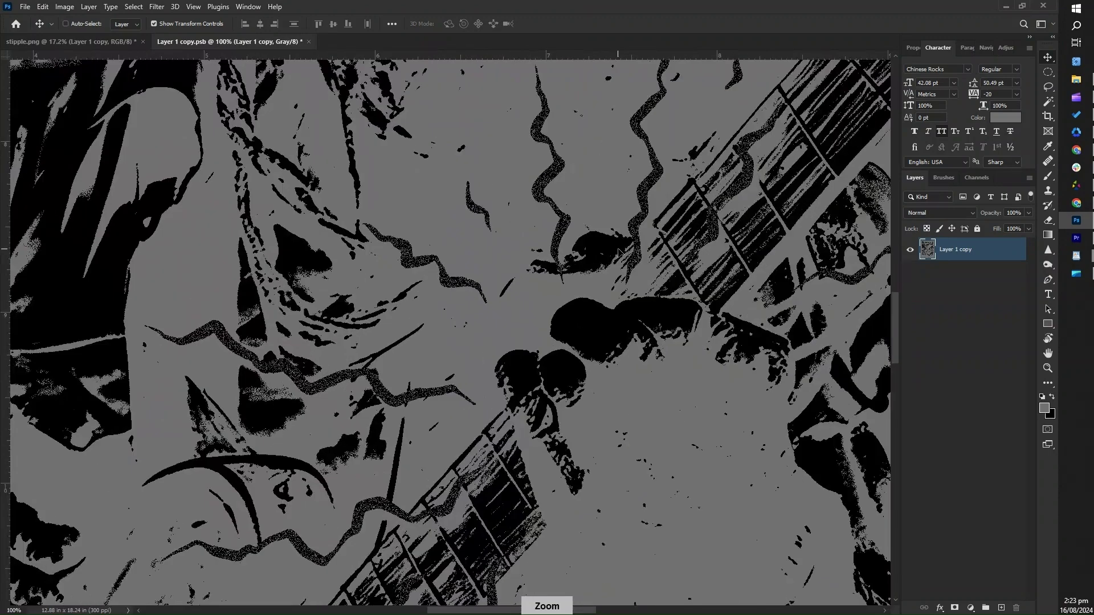
pyautogui.hotkey('ctrl', 's')
pyautogui.hotkey('ctrl', 'w')
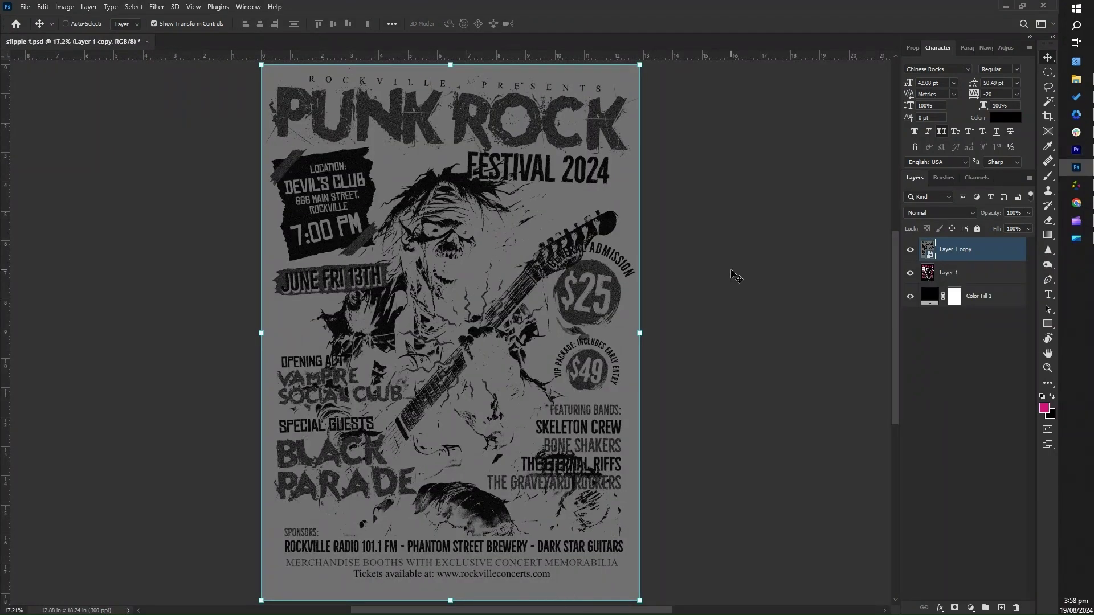
# - Add a Curves smart filter to Layer 1 copy with white point 140 and black point 26
pyautogui.press('ctrl')
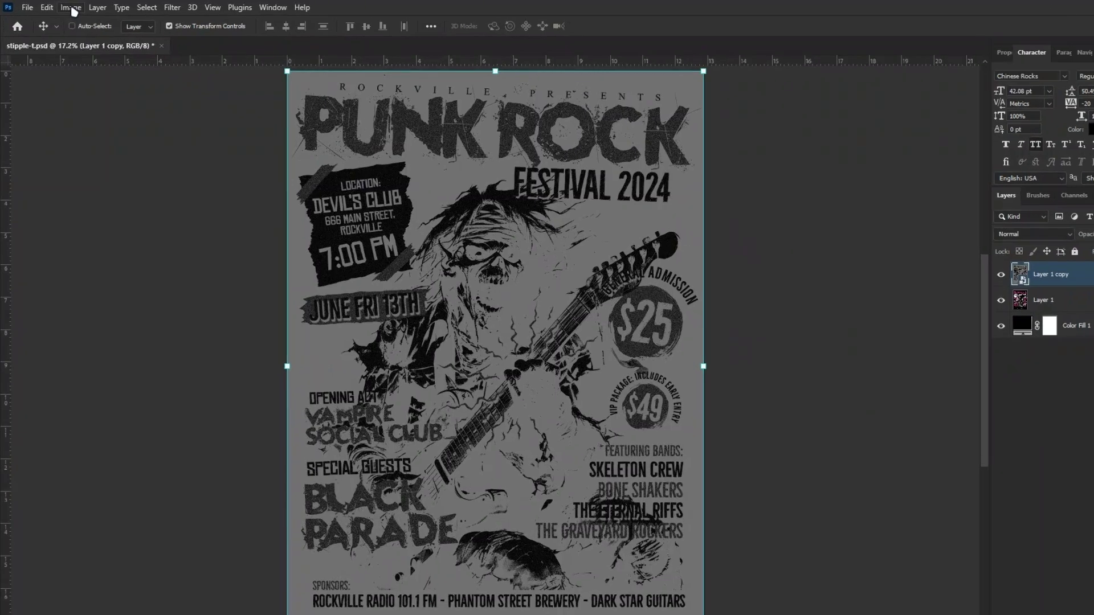
pyautogui.click(65, 6)
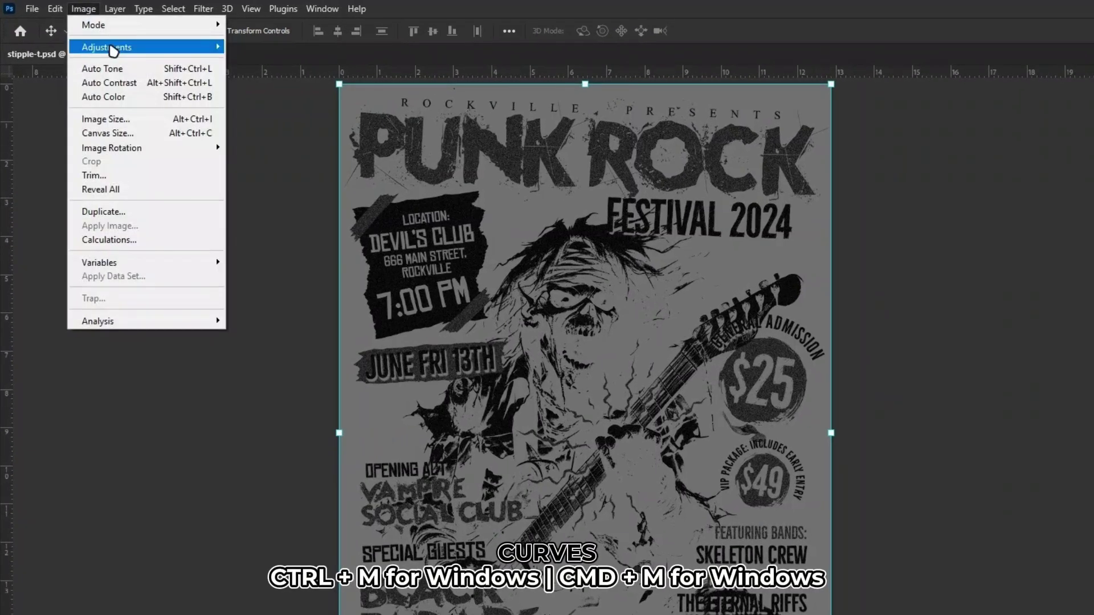
pyautogui.moveTo(145, 42)
pyautogui.click(281, 74)
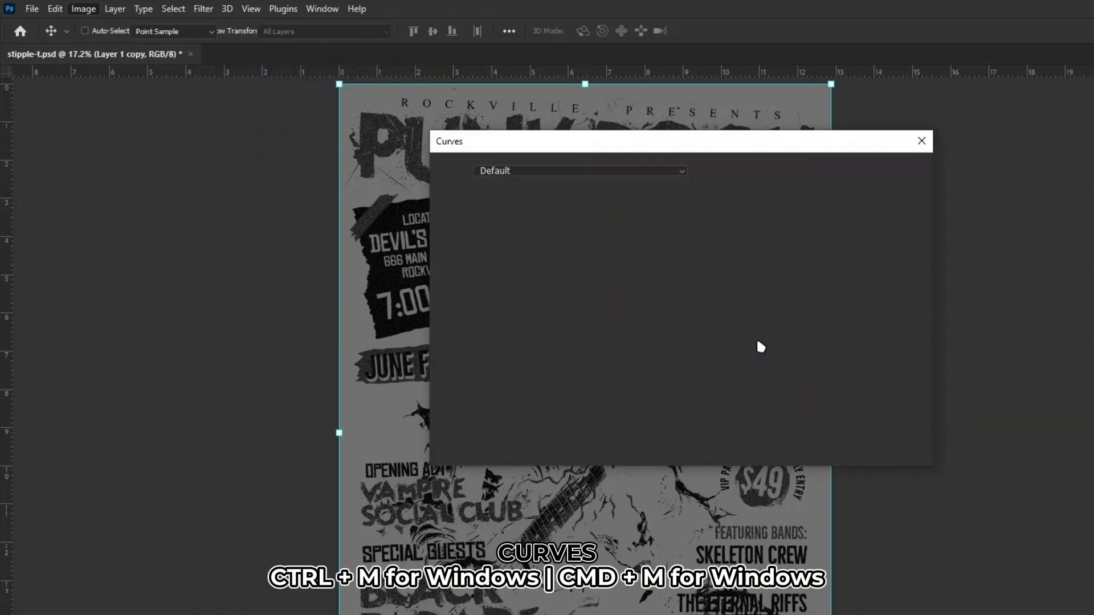
pyautogui.moveTo(696, 212); pyautogui.dragTo(612, 208)
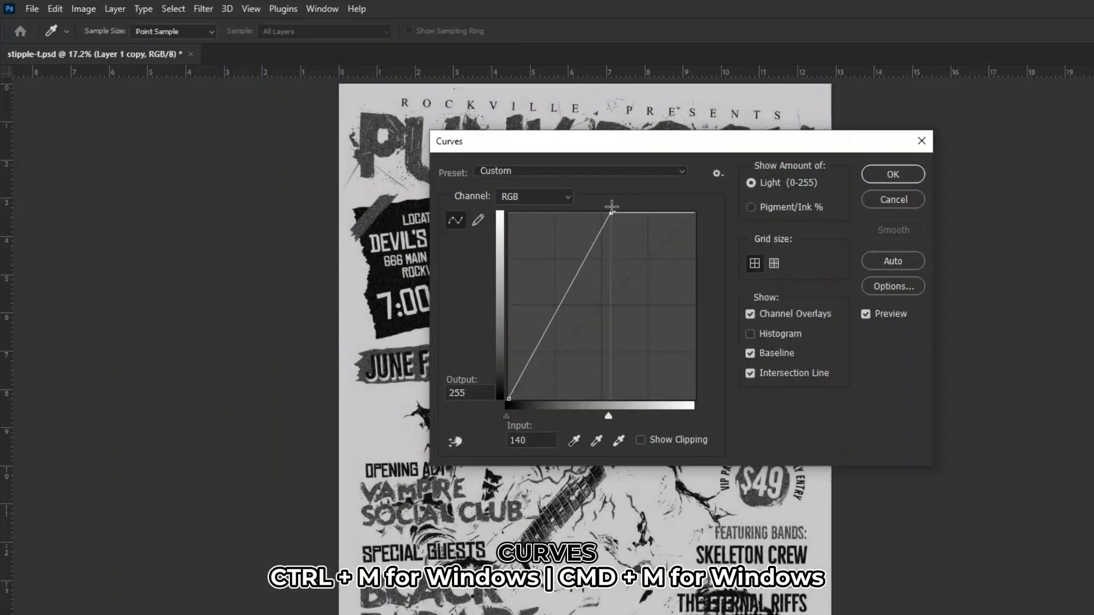
pyautogui.moveTo(511, 401)
pyautogui.mouseDown()
pyautogui.moveTo(546, 401)
pyautogui.moveTo(516, 400)
pyautogui.moveTo(528, 399)
pyautogui.mouseUp()
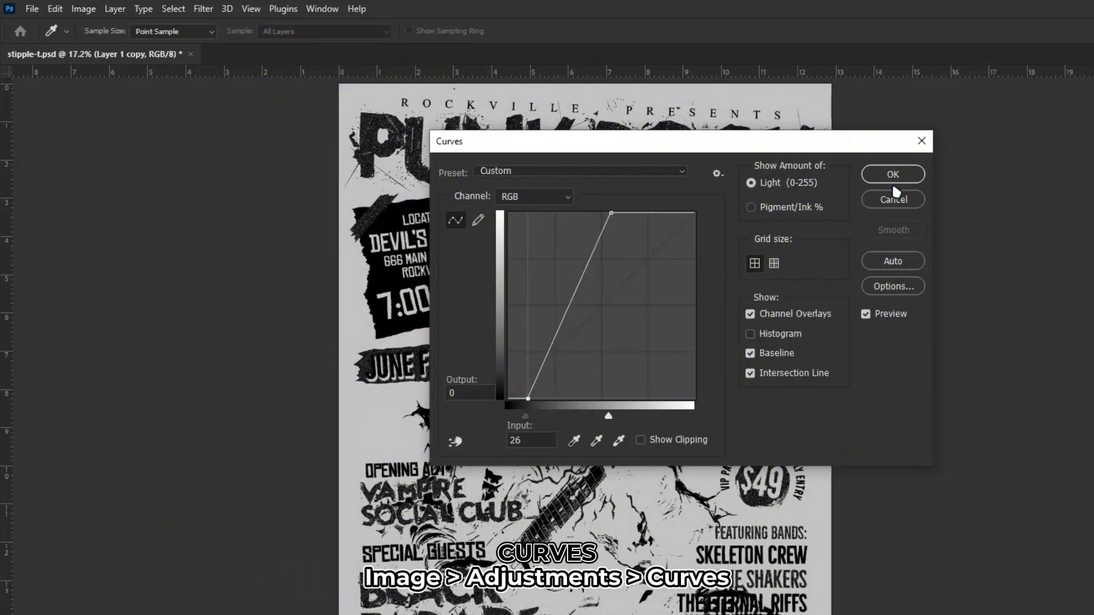
pyautogui.click(894, 183)
pyautogui.scroll(8, 548, 166)
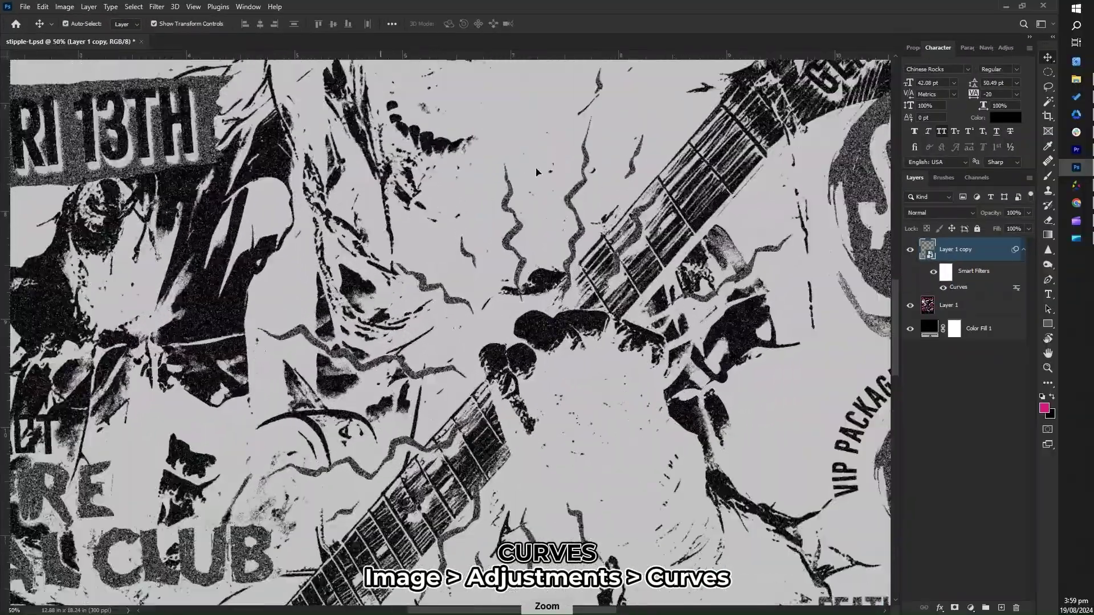
pyautogui.scroll(3, 536, 171)
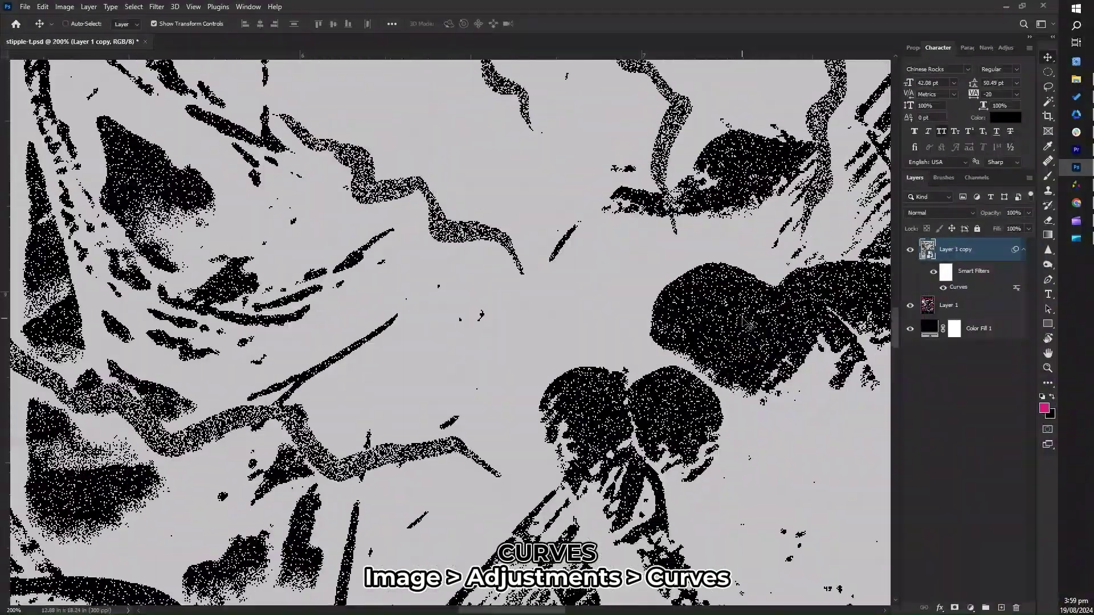
pyautogui.scroll(-3, 746, 324)
pyautogui.scroll(5, 630, 359)
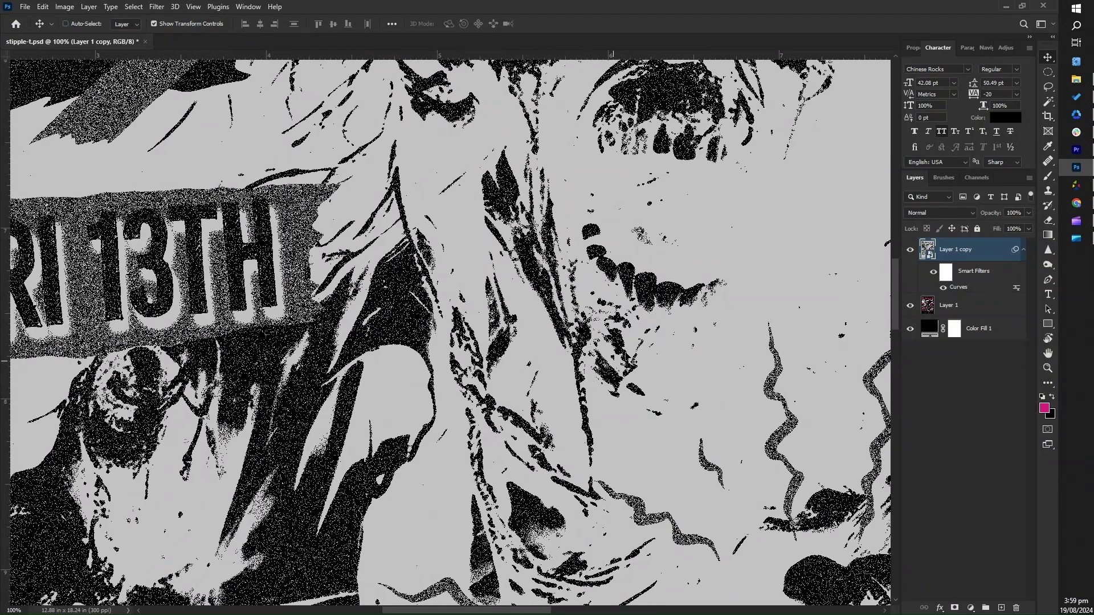
# - Select all the stipple speckles with the Magic Wand and Select > Similar
pyautogui.click(1050, 100)
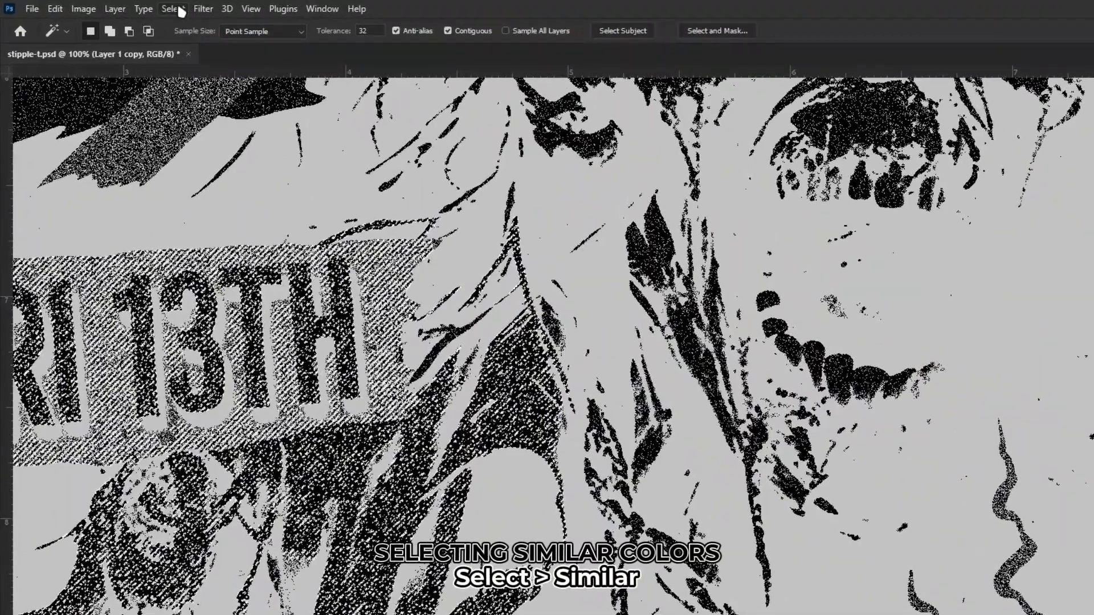
pyautogui.click(136, 6)
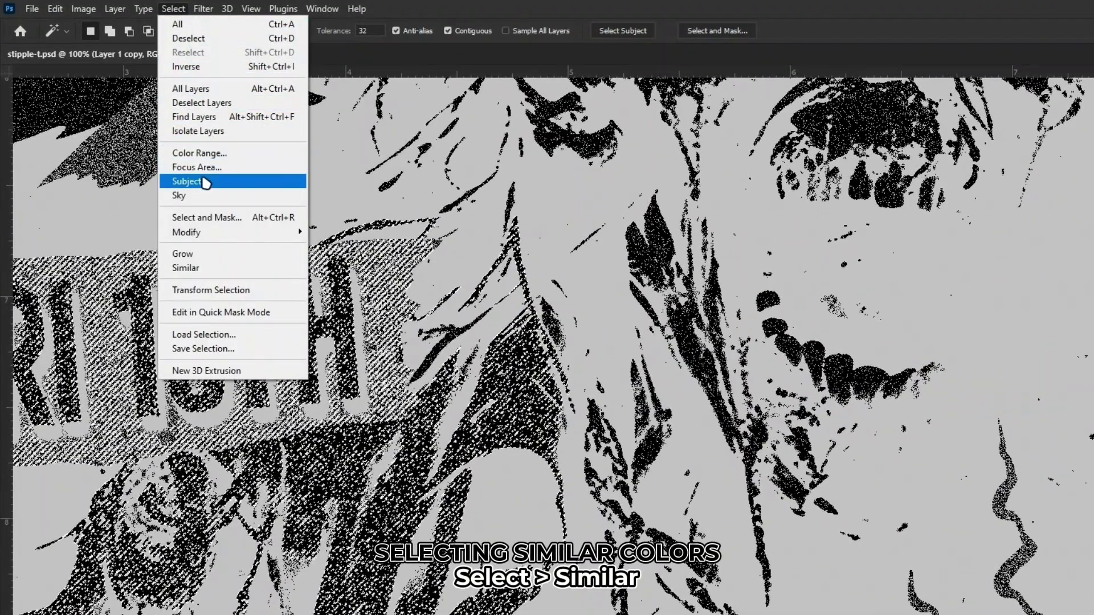
pyautogui.click(200, 268)
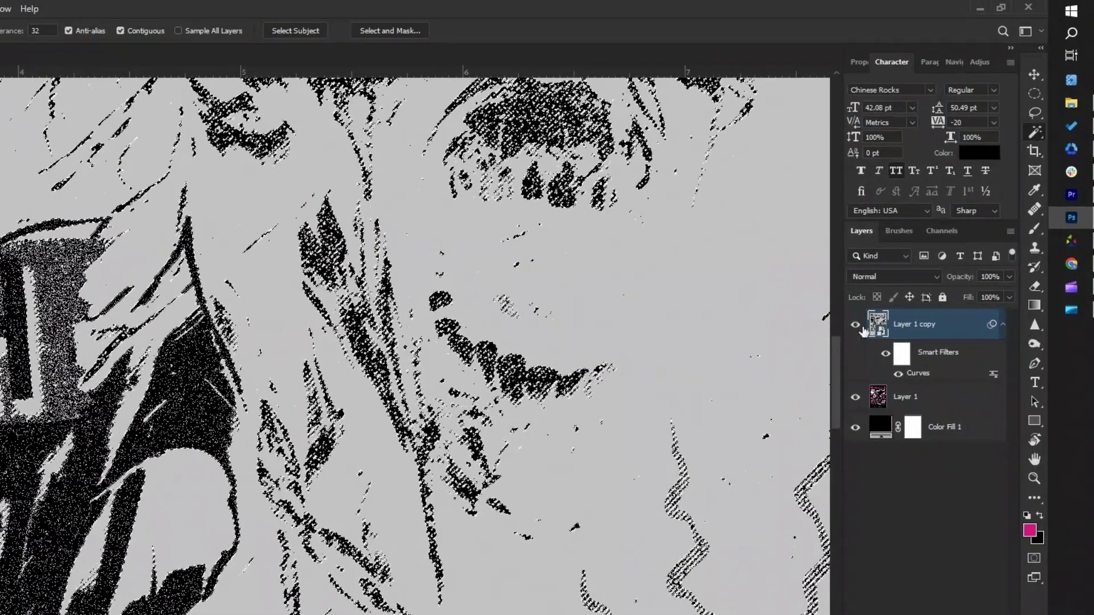
# - Hide Layer 1 copy and paste the stipple into a new layer mask on Layer 1
pyautogui.click(856, 325)
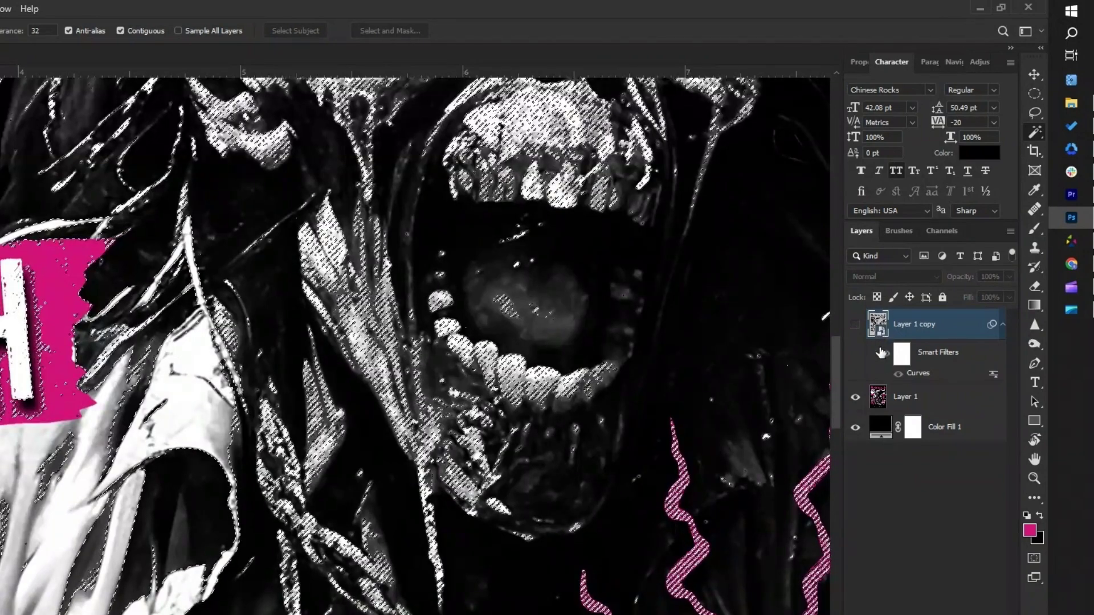
pyautogui.click(957, 398)
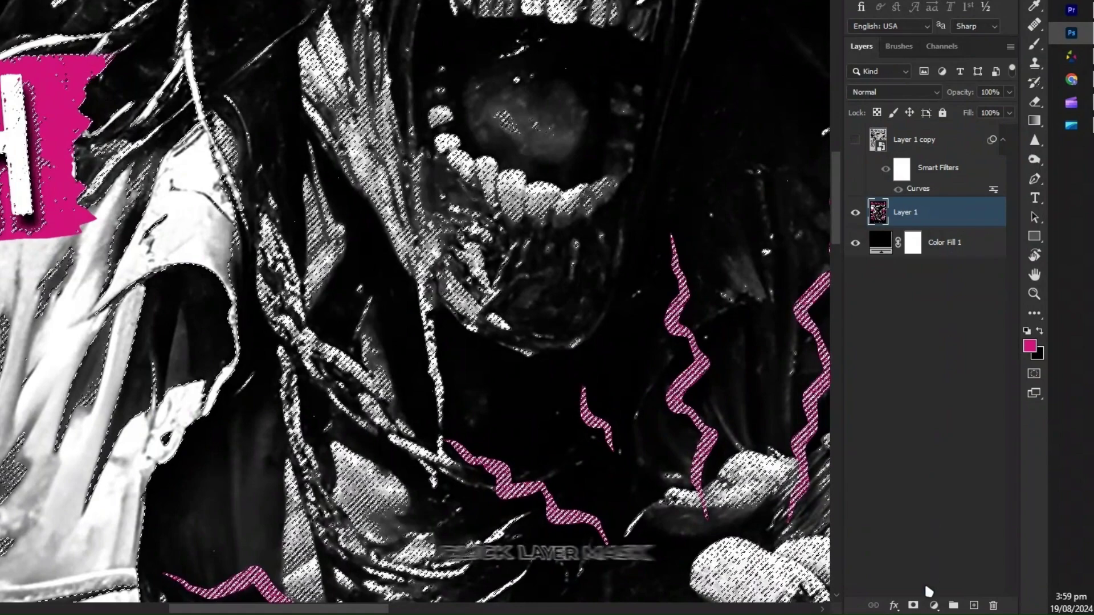
pyautogui.click(913, 605)
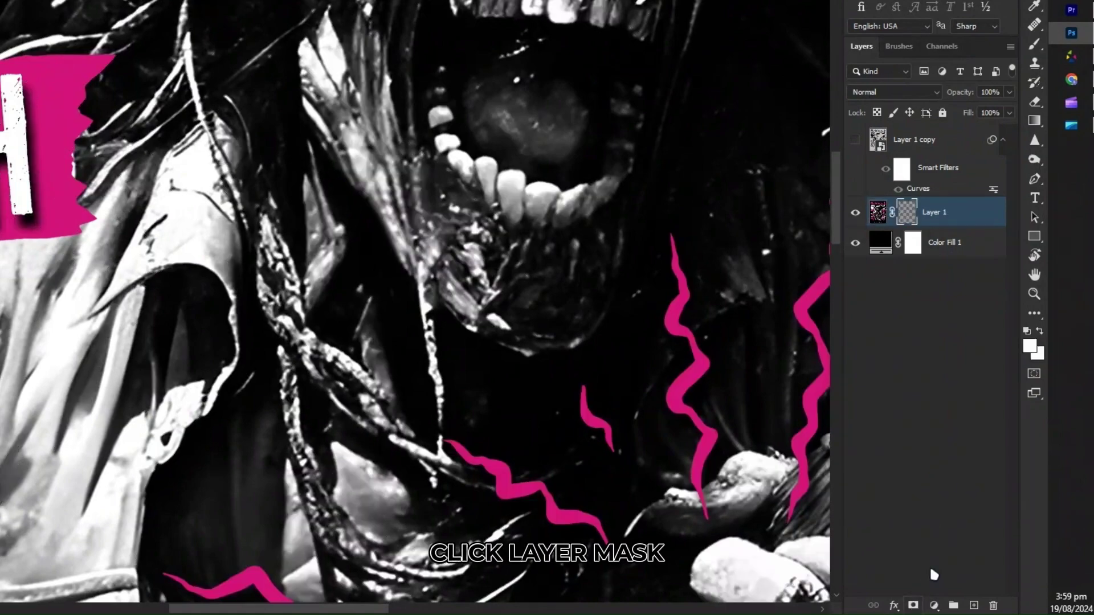
pyautogui.hotkey('ctrl', 'v')
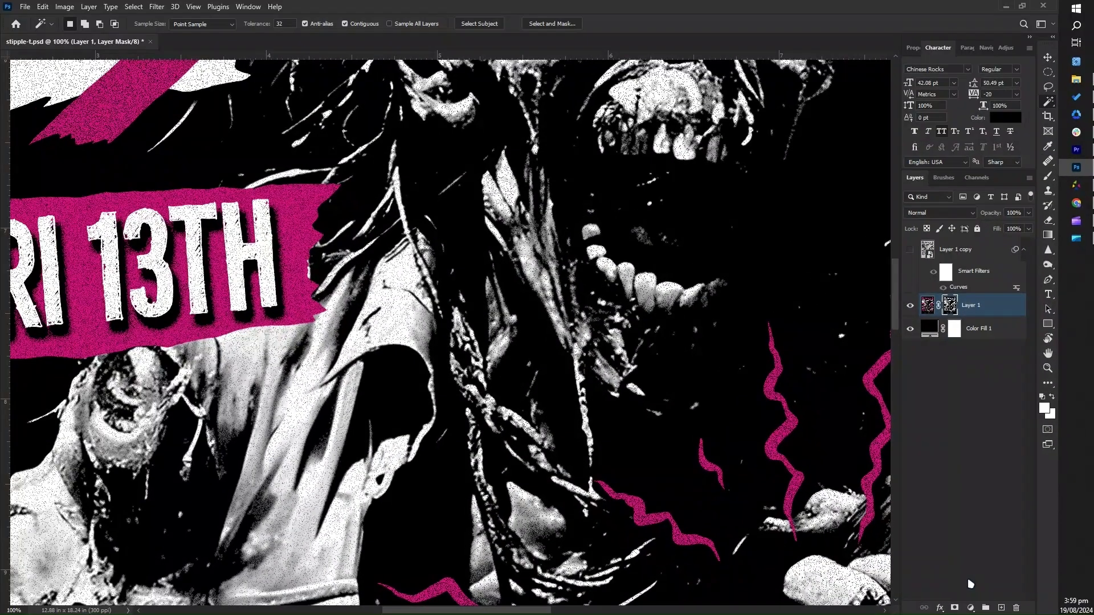
# - Inspect the poster's stippled grain, then choose the 22 in x 100 in gang sheet
pyautogui.moveTo(296, 243); pyautogui.dragTo(473, 279)
pyautogui.keyDown('ctrl'); pyautogui.click(452, 276); pyautogui.keyUp('ctrl')
pyautogui.keyDown('ctrl'); pyautogui.click(452, 277); pyautogui.keyUp('ctrl')
pyautogui.keyDown('alt'); pyautogui.click(452, 276); pyautogui.keyUp('alt')
pyautogui.keyDown('alt'); pyautogui.click(473, 279); pyautogui.keyUp('alt')
pyautogui.moveTo(456, 80); pyautogui.dragTo(512, 276)
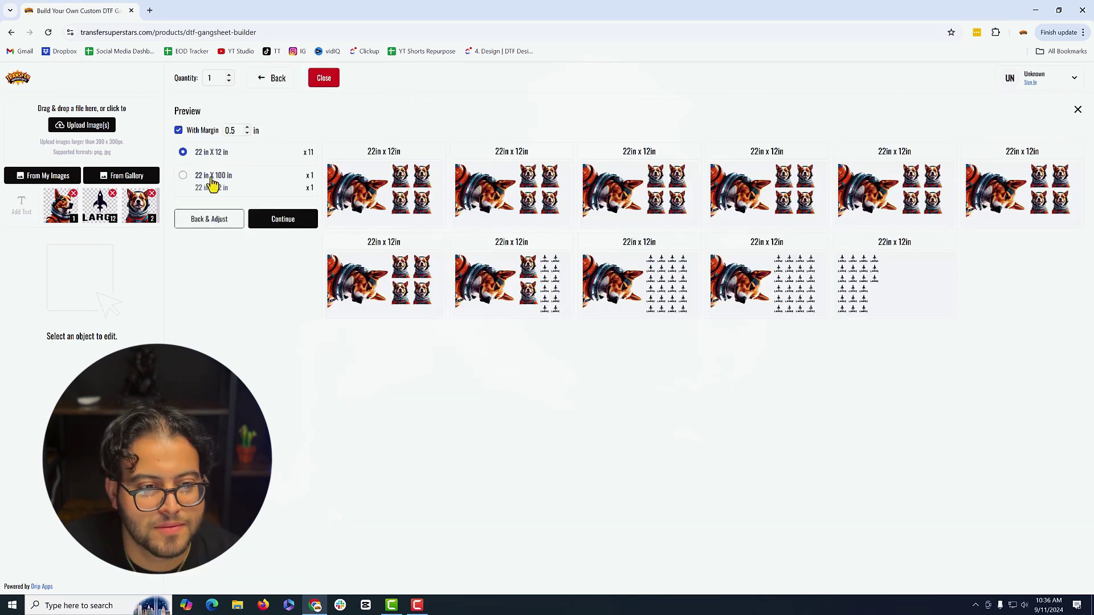
pyautogui.click(182, 177)
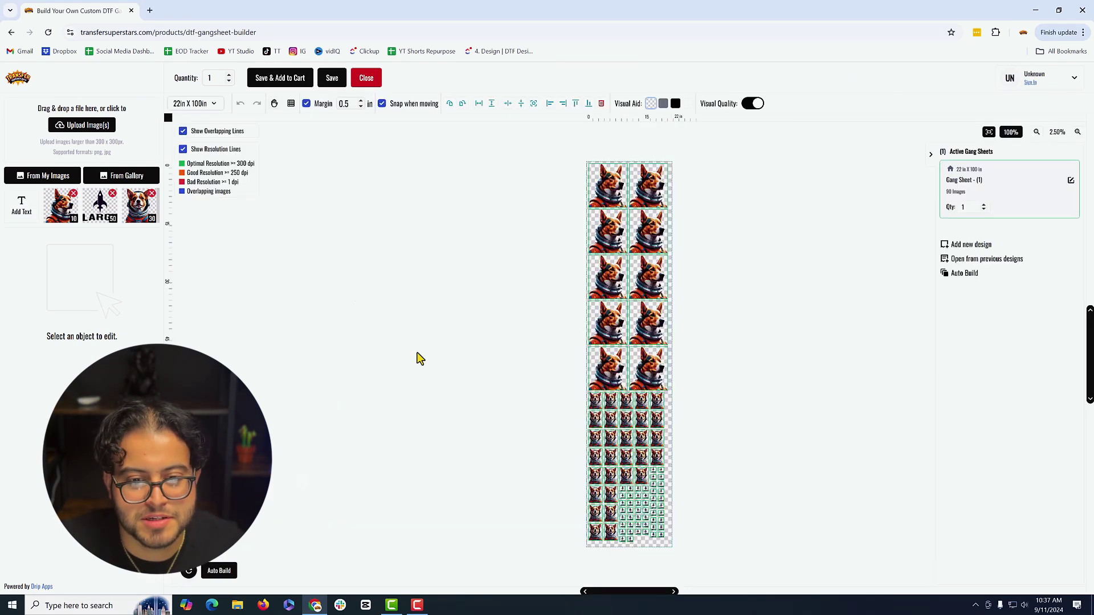